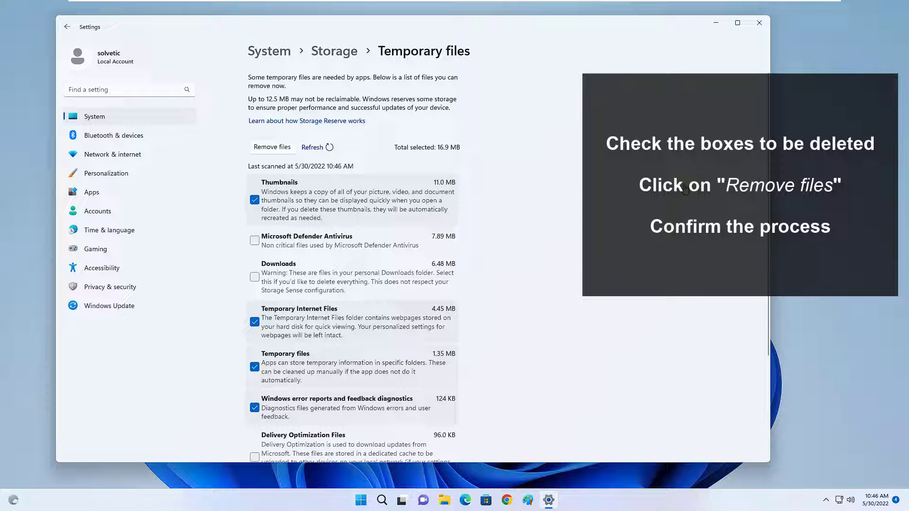
- Remove the selected temporary files from the system and confirm the removal
{"action": "left_click", "coordinate": [272, 147]}
{"action": "left_click", "coordinate": [368, 268]}
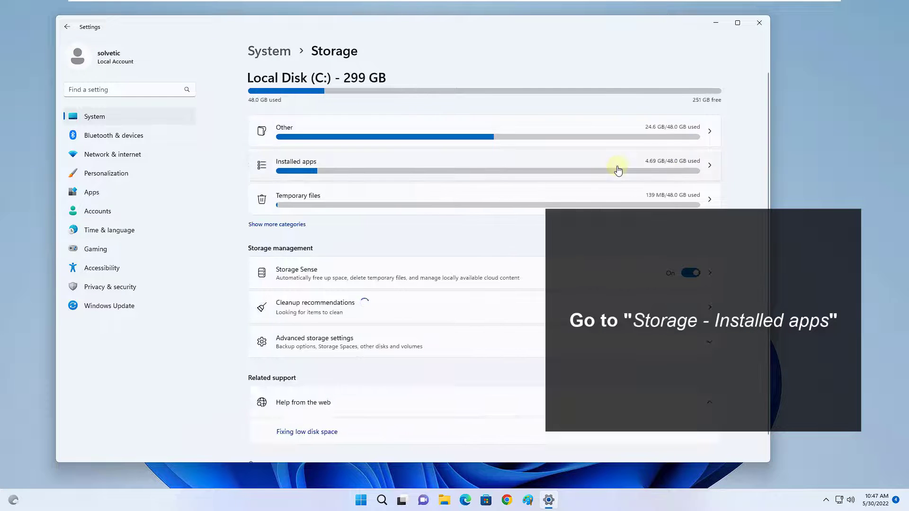
- Uninstall Steam from the installed apps, allowing the uninstaller to make changes and completing its wizard
{"action": "left_click", "coordinate": [618, 169]}
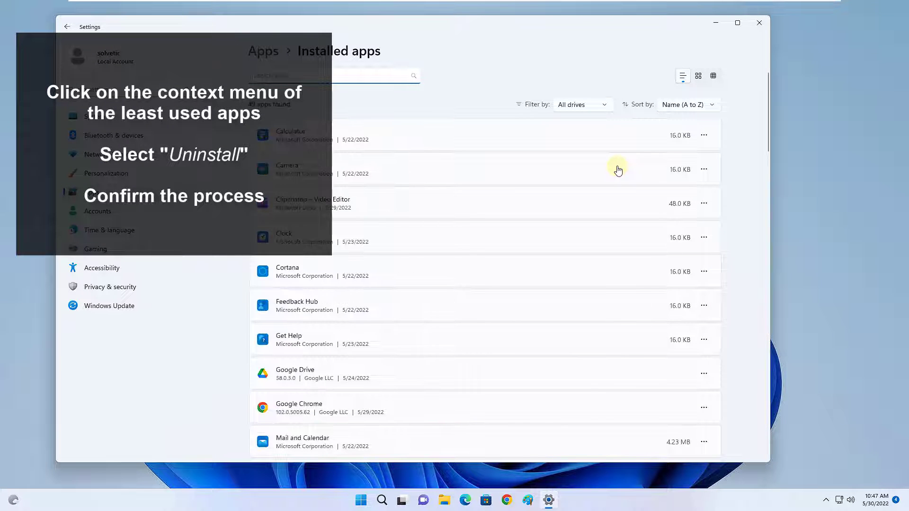
{"action": "scroll", "coordinate": [618, 169], "scroll_direction": "down", "scroll_amount": 15}
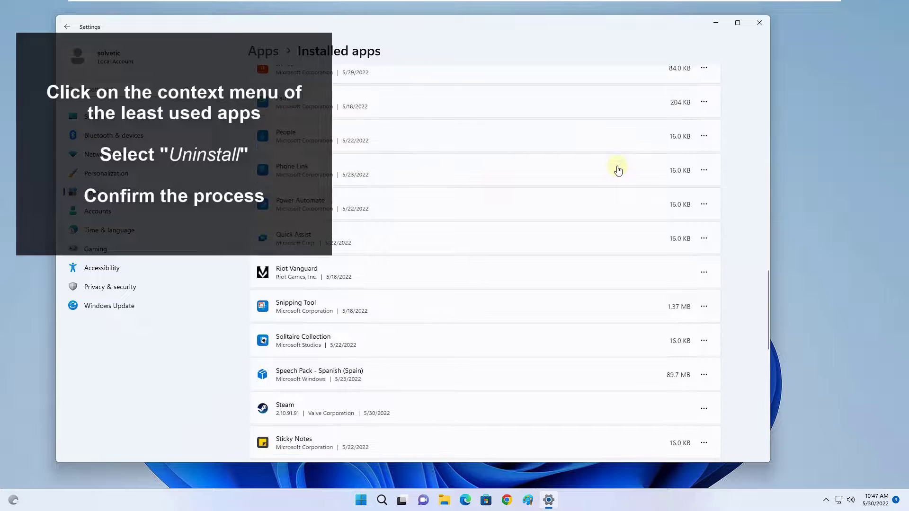
{"action": "scroll", "coordinate": [618, 170], "scroll_direction": "down", "scroll_amount": 5}
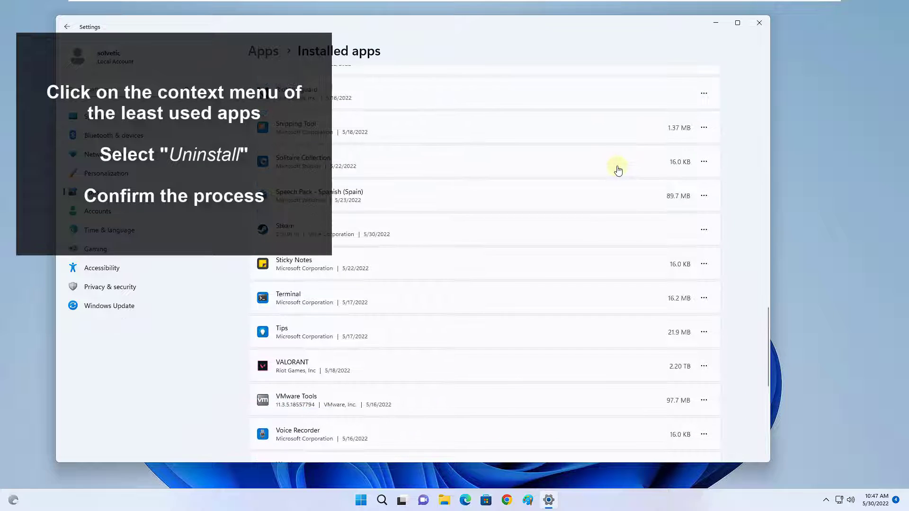
{"action": "left_click", "coordinate": [704, 230]}
{"action": "left_click", "coordinate": [616, 266]}
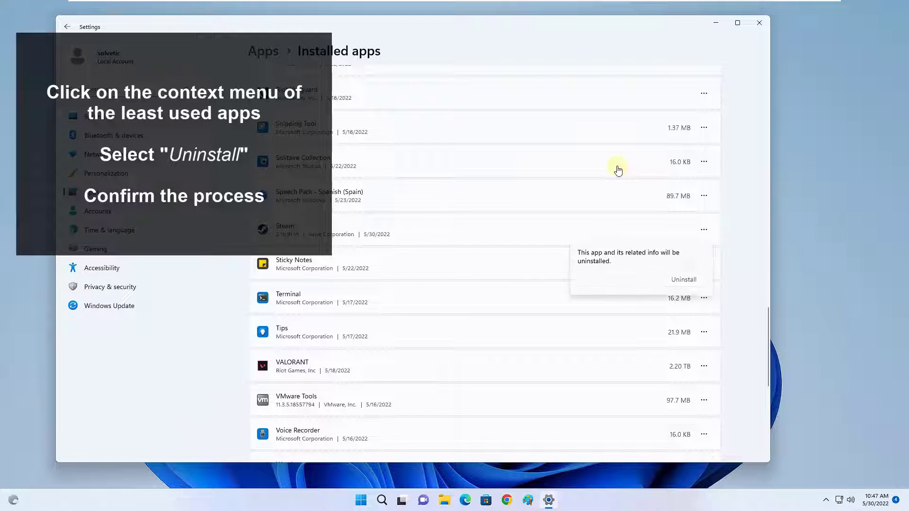
{"action": "left_click", "coordinate": [684, 281]}
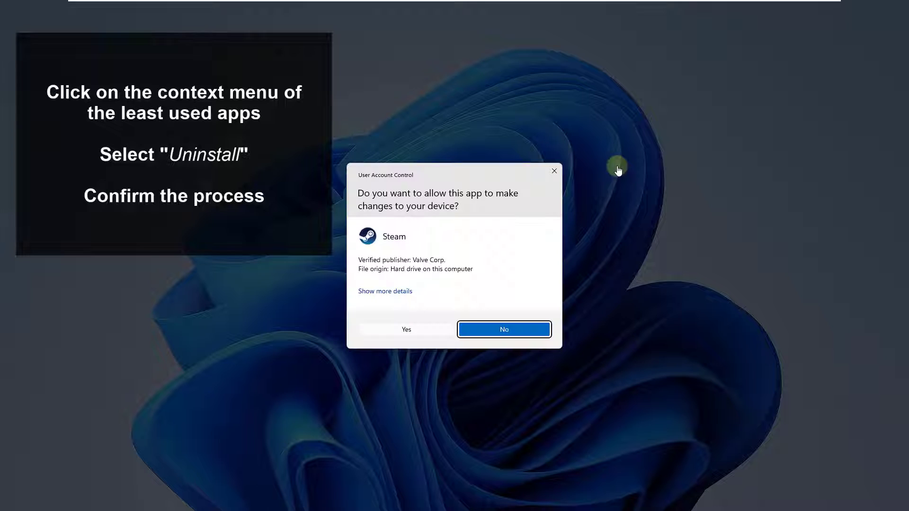
{"action": "left_click", "coordinate": [407, 329]}
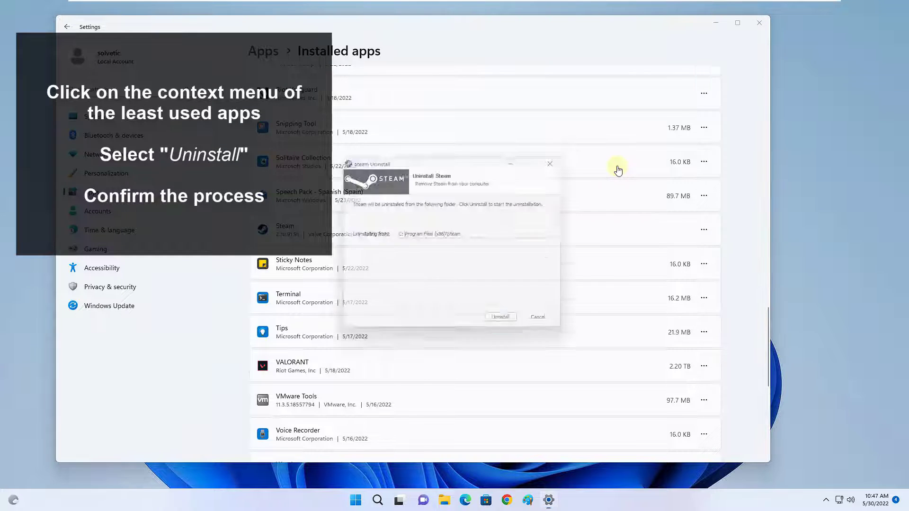
{"action": "left_click", "coordinate": [507, 324]}
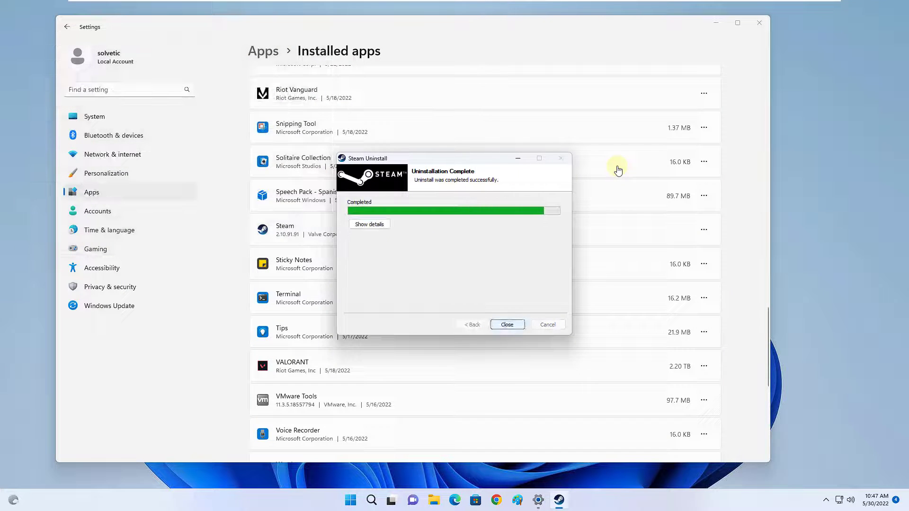
{"action": "left_click", "coordinate": [507, 324]}
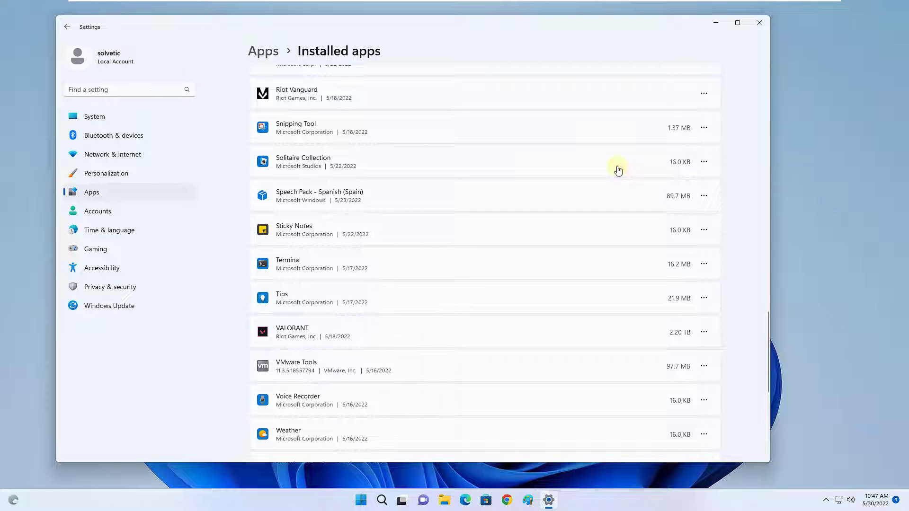
- Go to the Storage Sense settings and schedule Storage Sense to run every month
{"action": "left_click", "coordinate": [197, 122]}
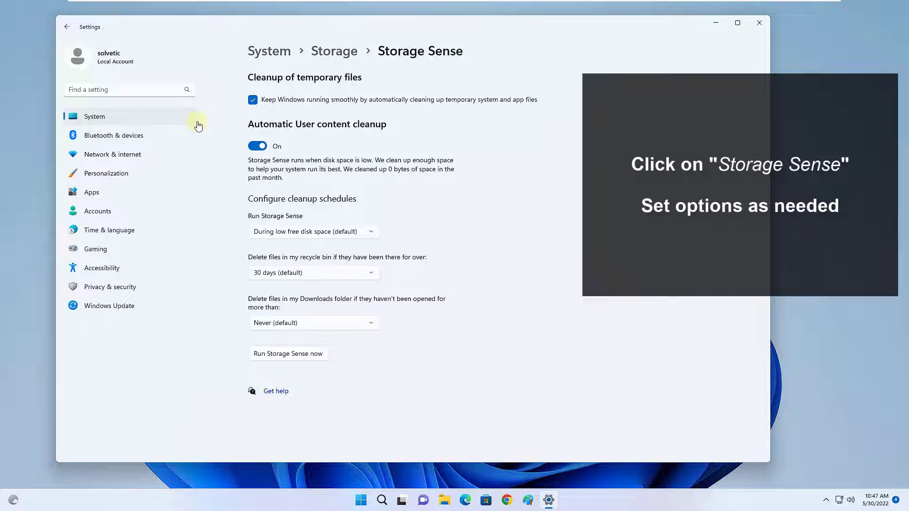
{"action": "key", "text": "space"}
{"action": "key", "text": "Up"}
{"action": "key", "text": "Return"}
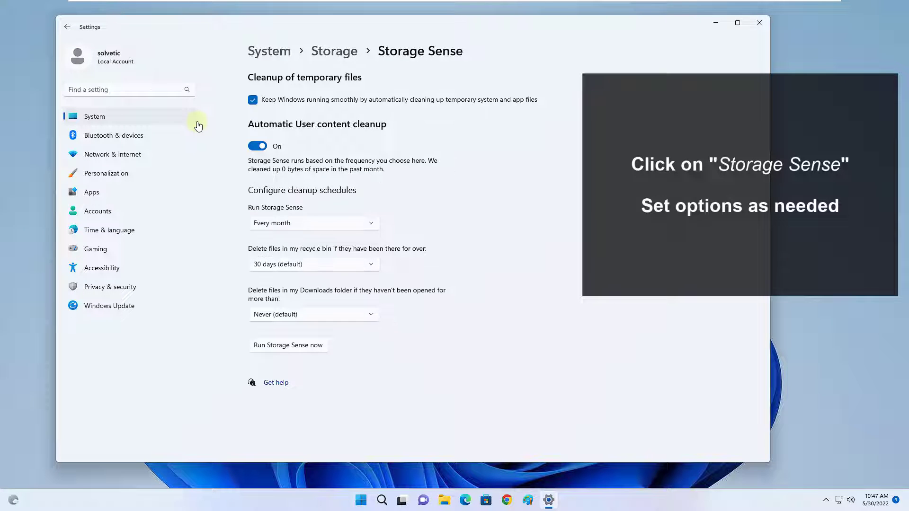
- Set the Storage Sense schedule back to During low free disk space (default)
{"action": "key", "text": "space"}
{"action": "key", "text": "Down"}
{"action": "key", "text": "Return"}
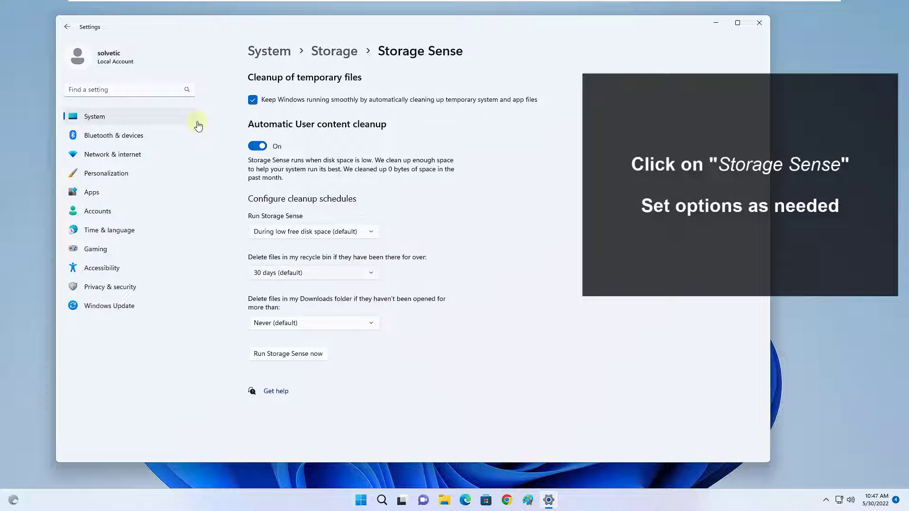
{"action": "key", "text": "space"}
{"action": "key", "text": "Escape"}
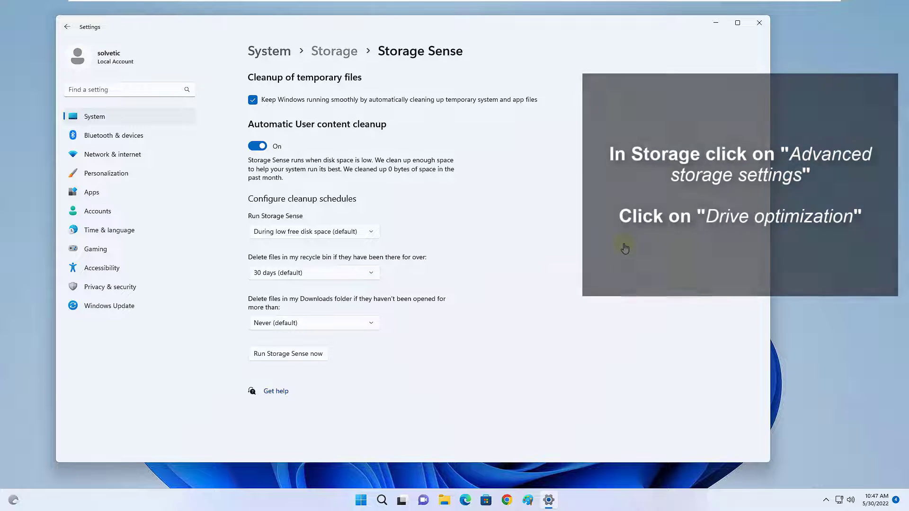
- Optimize the C: drive through the advanced storage settings' drive optimization, and close Optimize Drives and Settings
{"action": "key", "text": "alt+Left"}
{"action": "scroll", "coordinate": [625, 249], "scroll_direction": "down", "scroll_amount": 2}
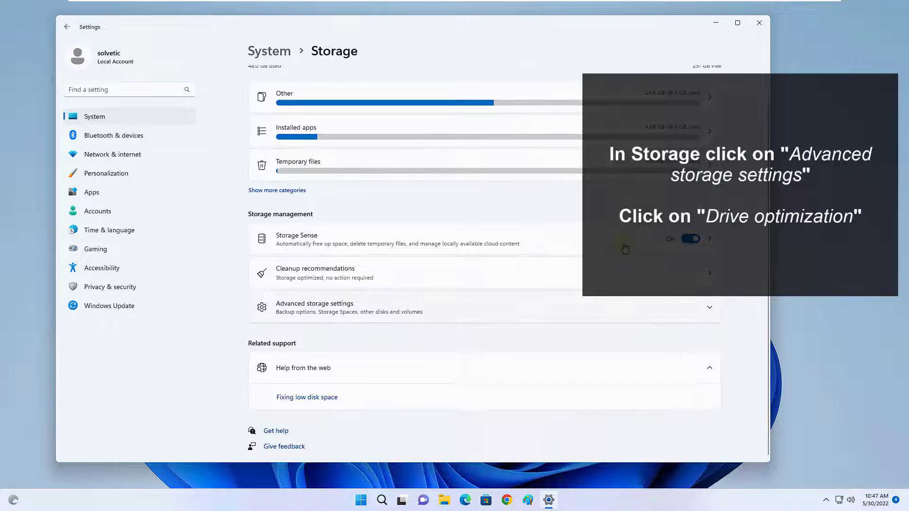
{"action": "key", "text": "Return"}
{"action": "scroll", "coordinate": [624, 249], "scroll_direction": "down", "scroll_amount": 2}
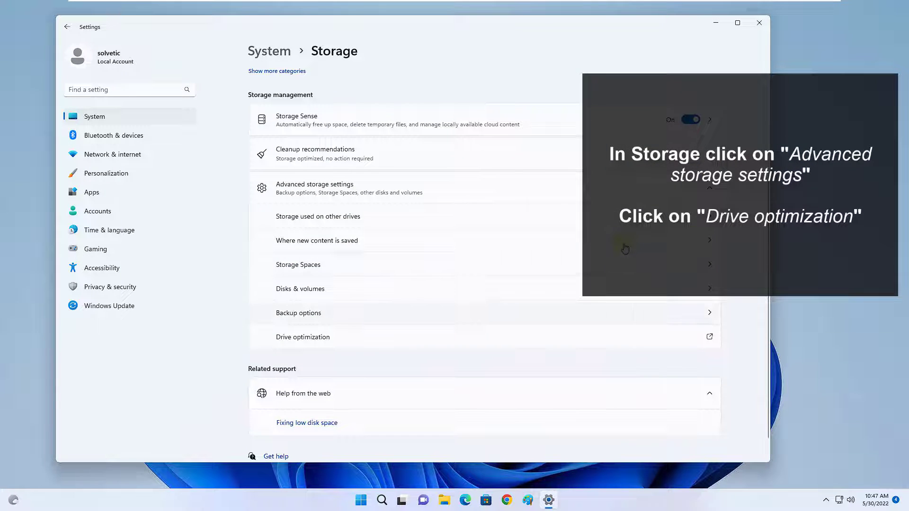
{"action": "key", "text": "Return"}
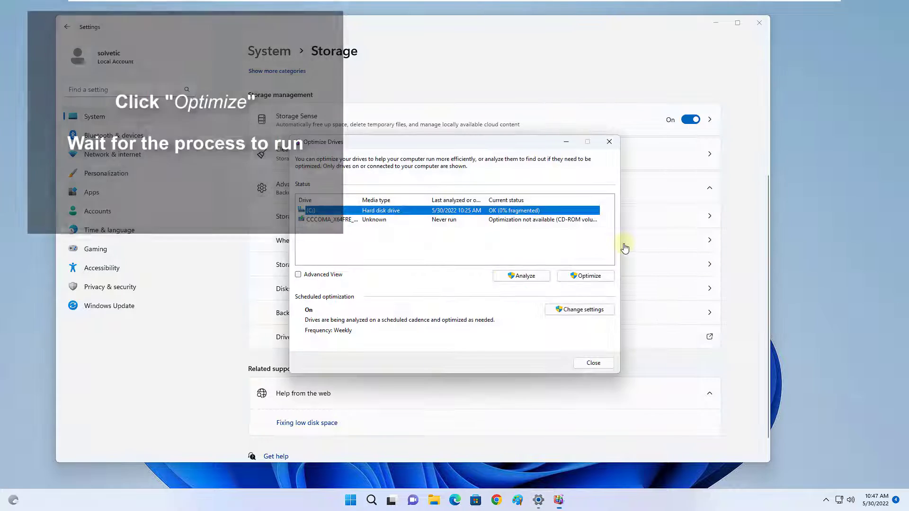
{"action": "key", "text": "Return"}
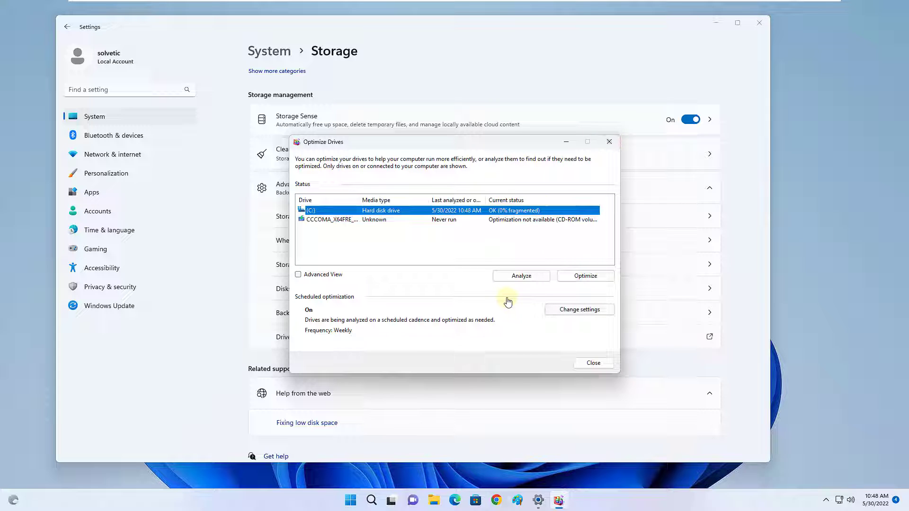
{"action": "left_click", "coordinate": [593, 363]}
{"action": "left_click", "coordinate": [759, 23]}
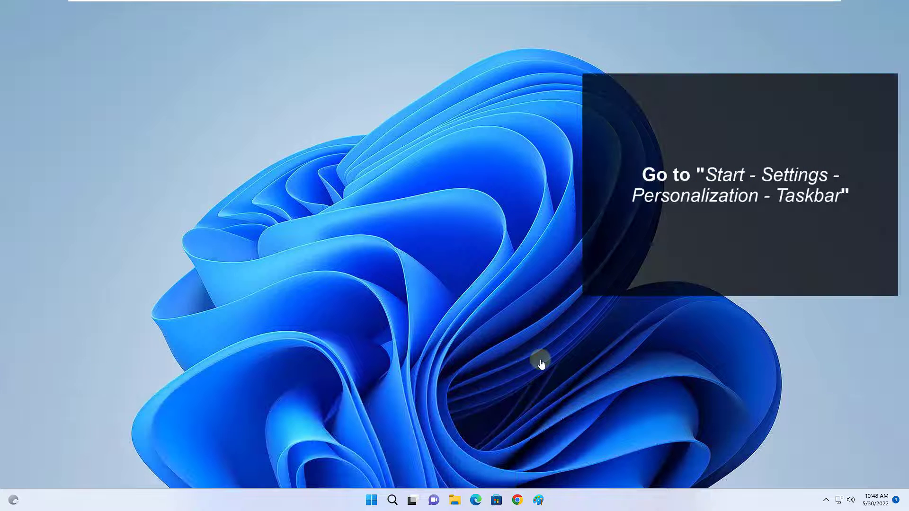
- Turn off the Search, Task view, Widgets and Chat taskbar items in the Personalization settings
{"action": "left_click", "coordinate": [371, 499]}
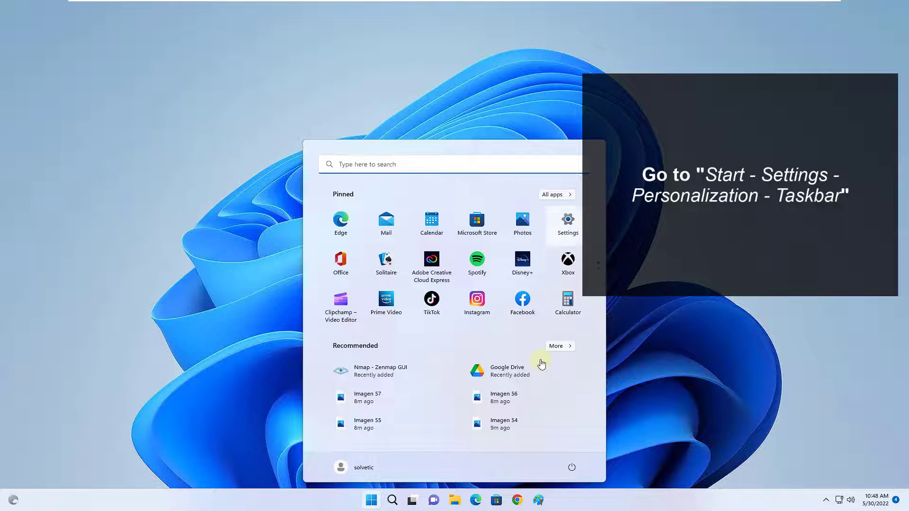
{"action": "left_click", "coordinate": [566, 225]}
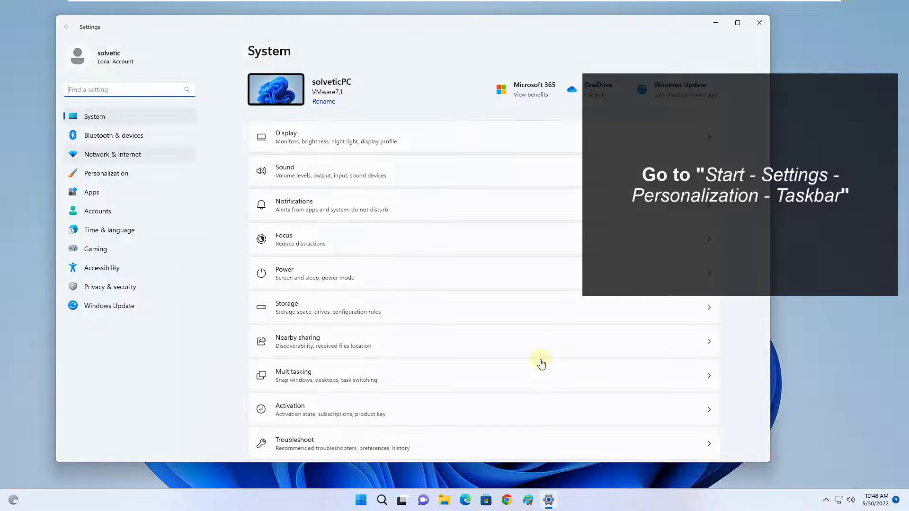
{"action": "left_click", "coordinate": [106, 173]}
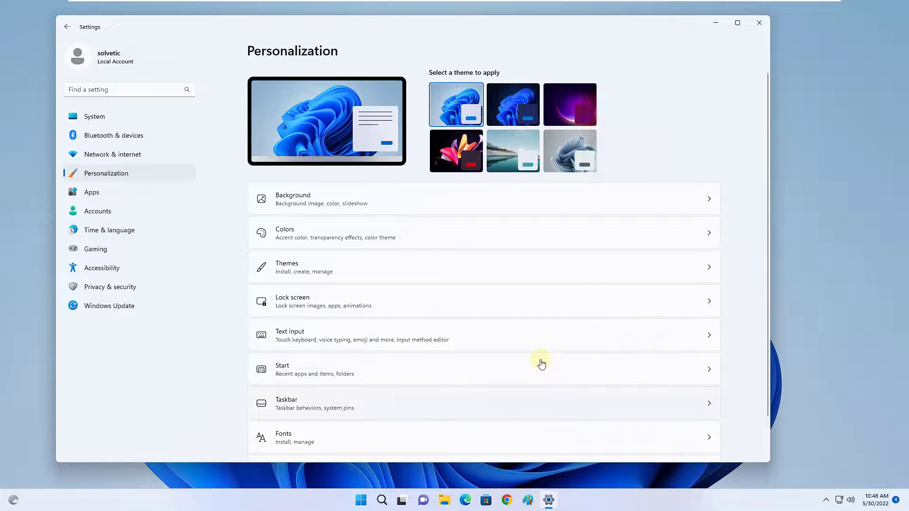
{"action": "left_click", "coordinate": [484, 403]}
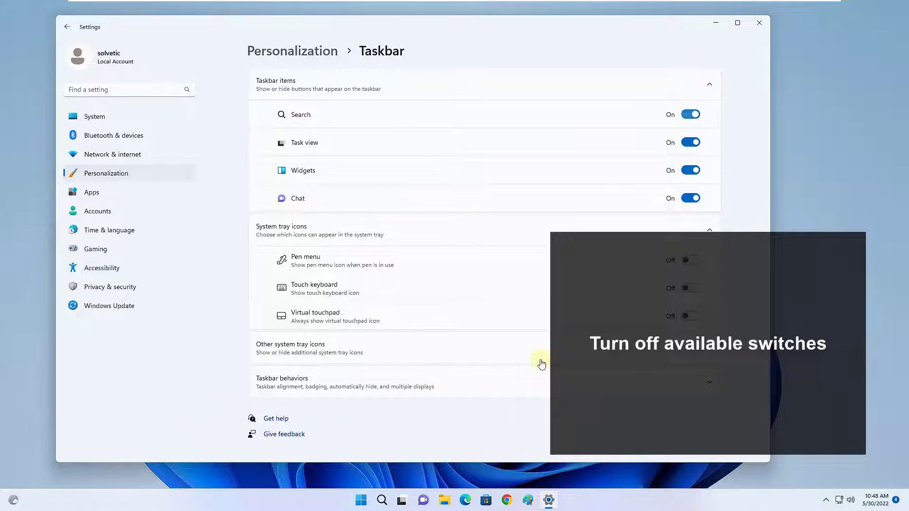
{"action": "left_click", "coordinate": [690, 114]}
{"action": "left_click", "coordinate": [691, 143]}
{"action": "left_click", "coordinate": [690, 197]}
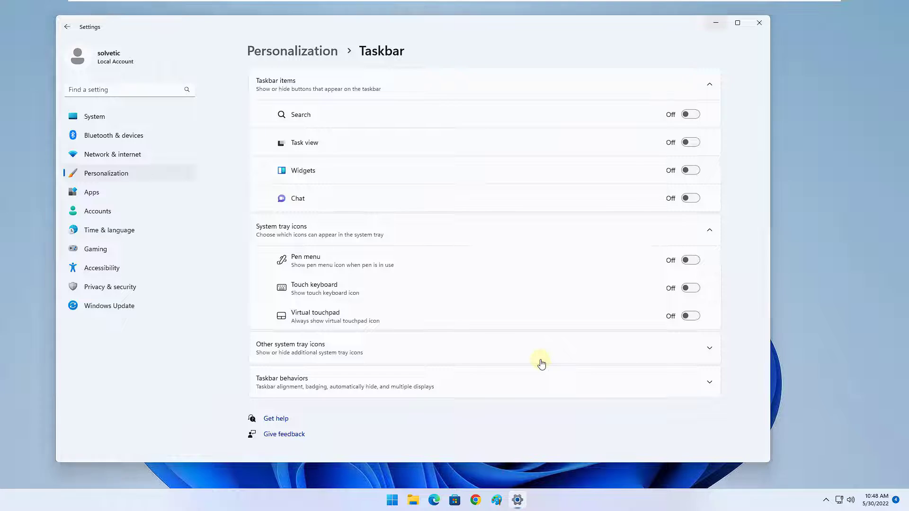
{"action": "left_click", "coordinate": [716, 22]}
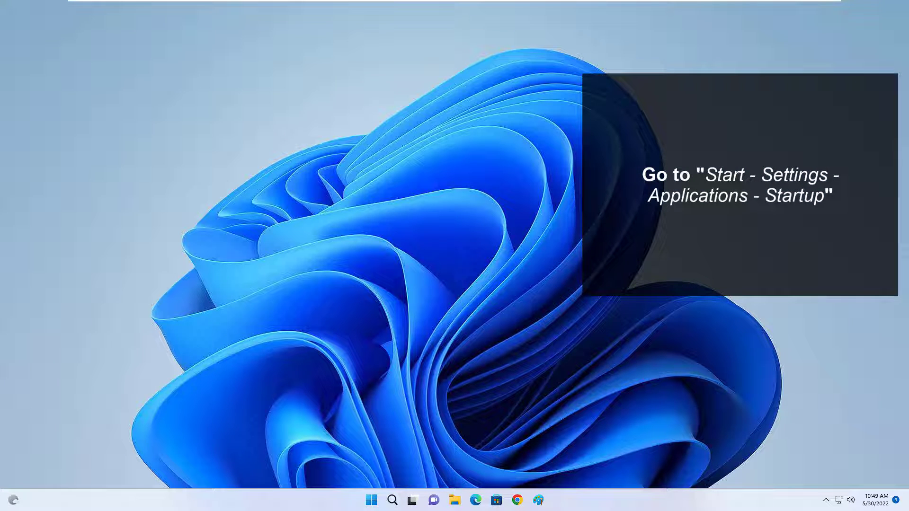
- Open the Startup page of the Apps settings to review the apps that start at sign-in
{"action": "left_click", "coordinate": [371, 500]}
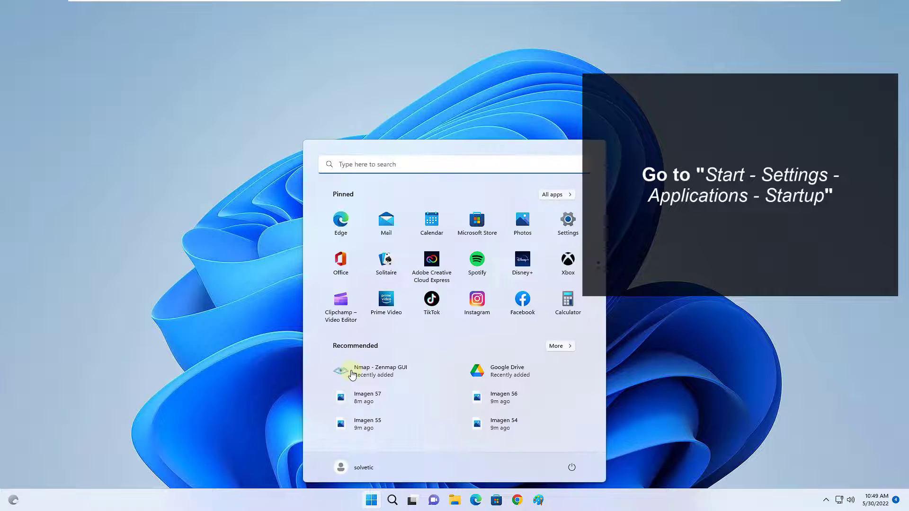
{"action": "left_click", "coordinate": [568, 223]}
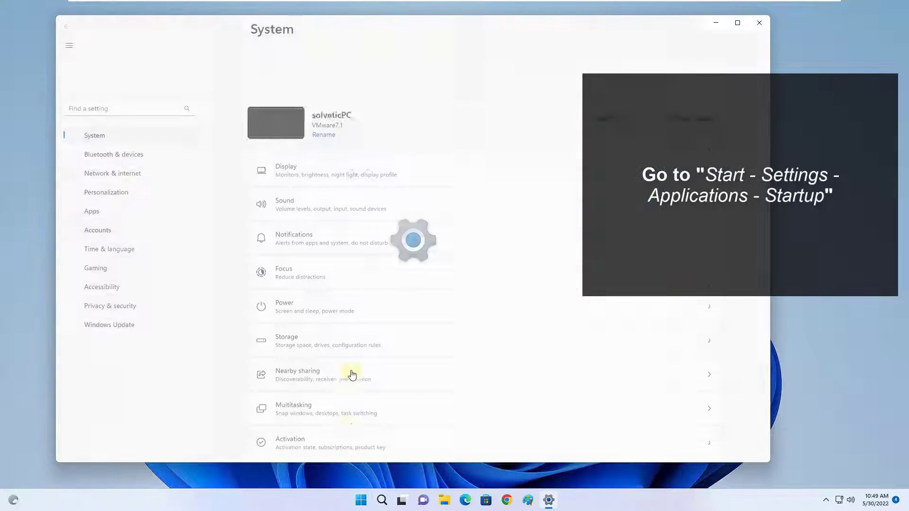
{"action": "left_click", "coordinate": [92, 192]}
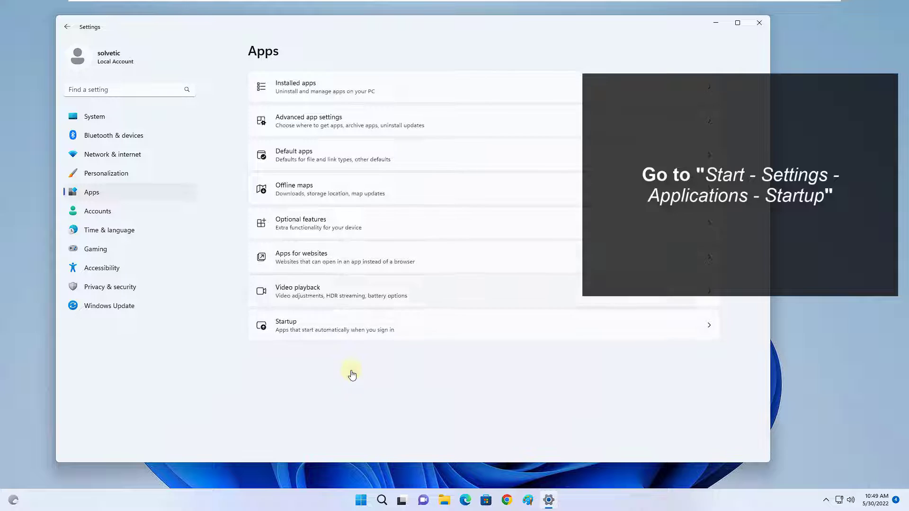
{"action": "left_click", "coordinate": [332, 332]}
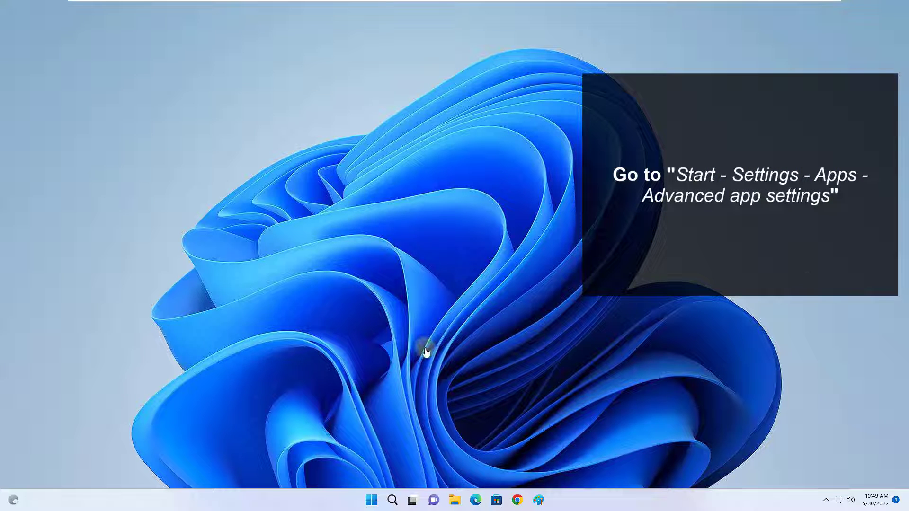
- Check the Archive apps switch in the advanced app settings and close Settings
{"action": "left_click", "coordinate": [371, 500]}
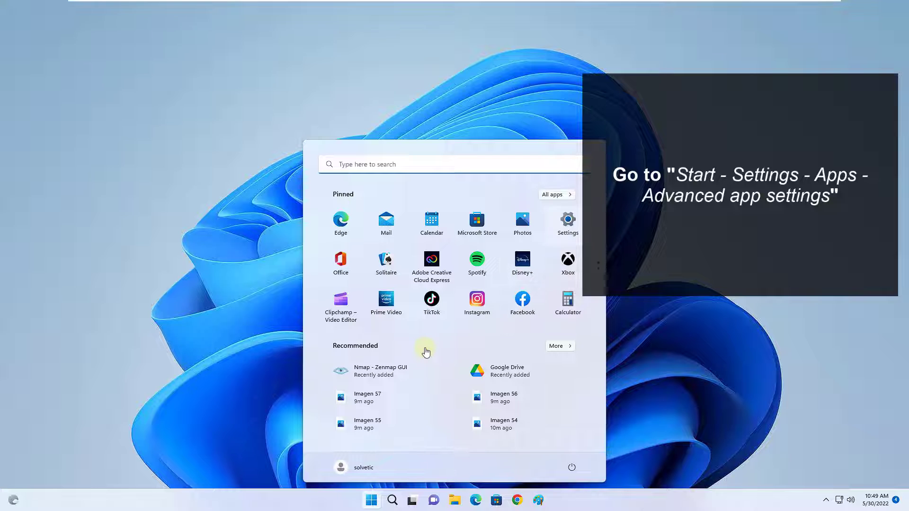
{"action": "left_click", "coordinate": [567, 227]}
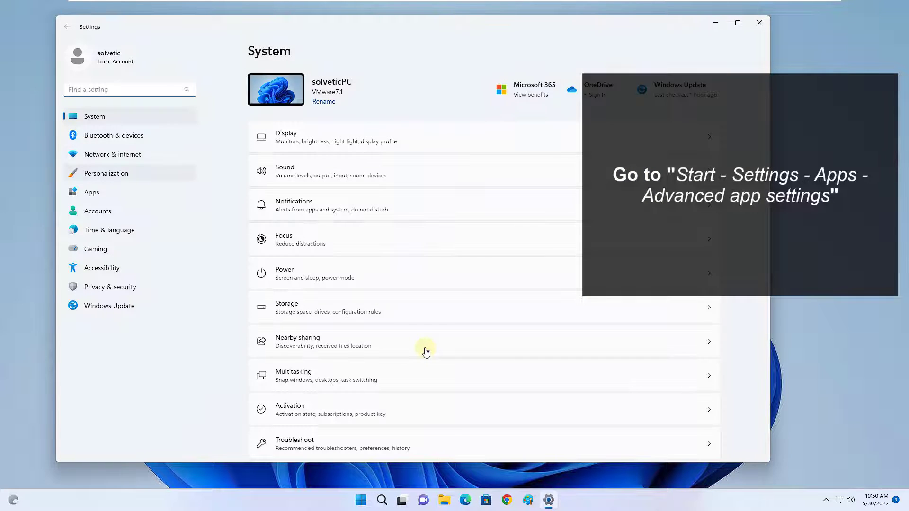
{"action": "left_click", "coordinate": [92, 192]}
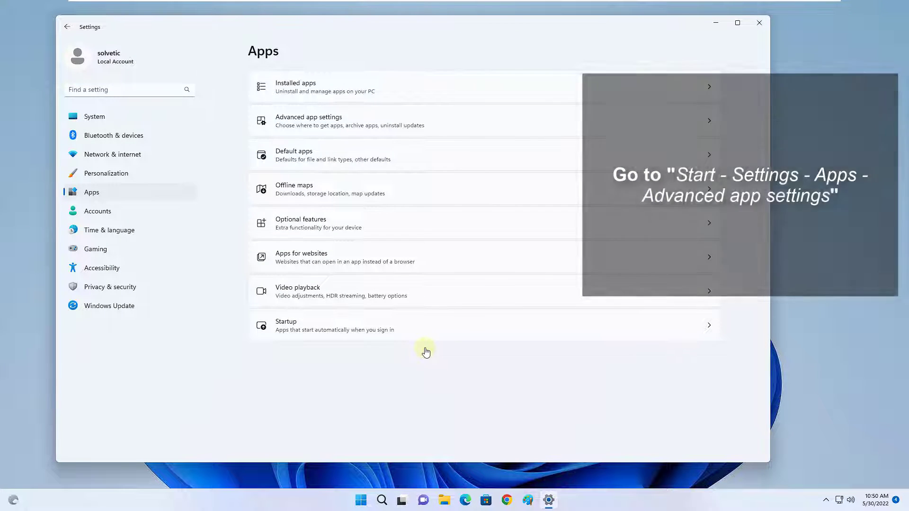
{"action": "left_click", "coordinate": [309, 121]}
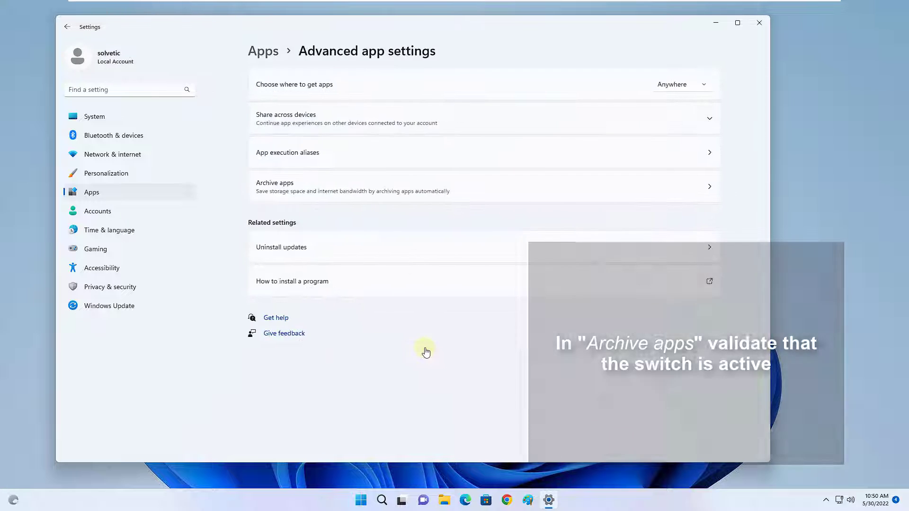
{"action": "left_click", "coordinate": [353, 186]}
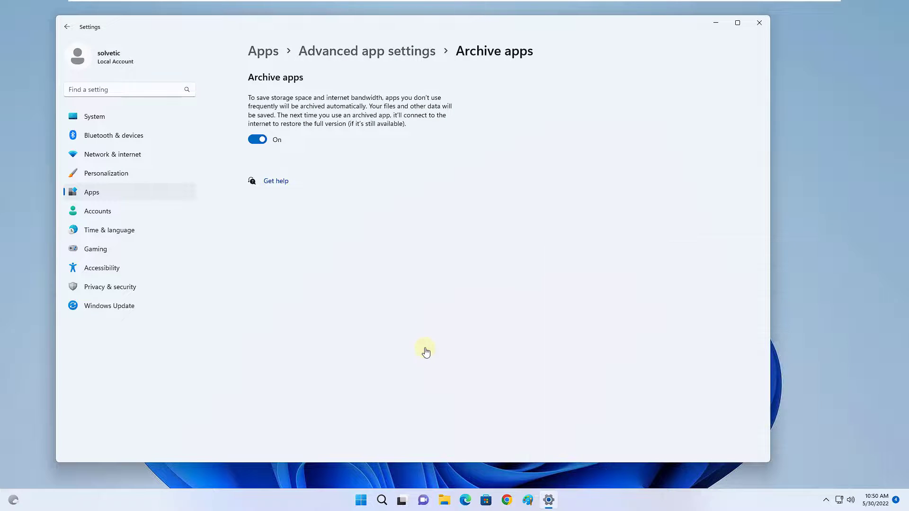
{"action": "left_click", "coordinate": [760, 23]}
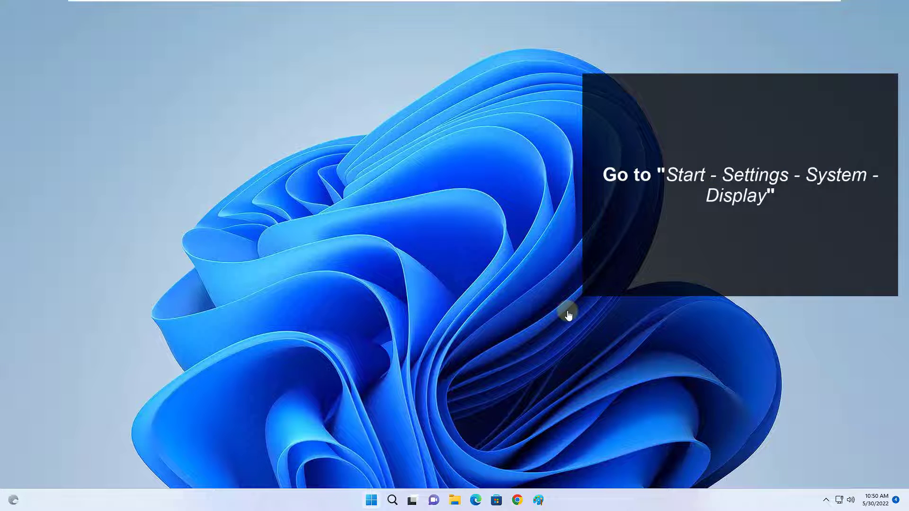
- Check the Optimizations for windowed games switch in the default graphics settings of the Display page and close Settings
{"action": "key", "text": "super"}
{"action": "left_click", "coordinate": [568, 215]}
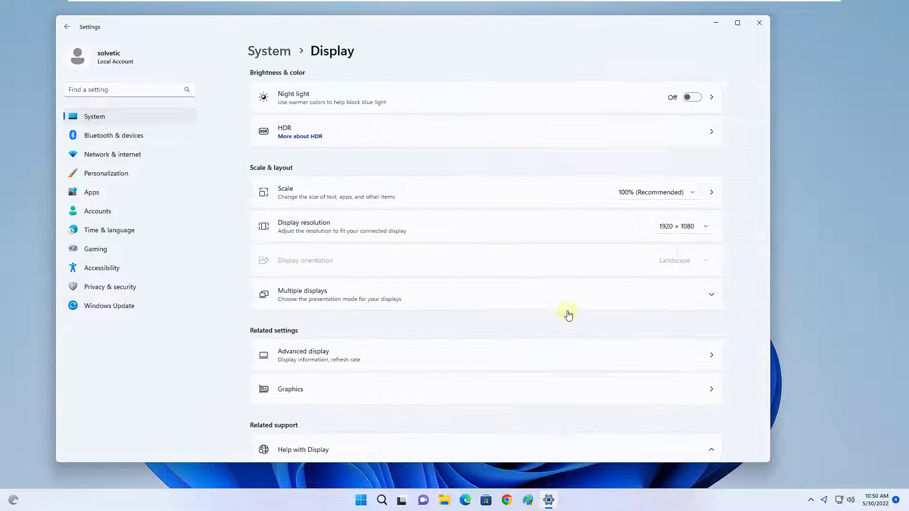
{"action": "scroll", "coordinate": [568, 315], "scroll_direction": "down", "scroll_amount": 1}
{"action": "scroll", "coordinate": [568, 314], "scroll_direction": "down", "scroll_amount": 2}
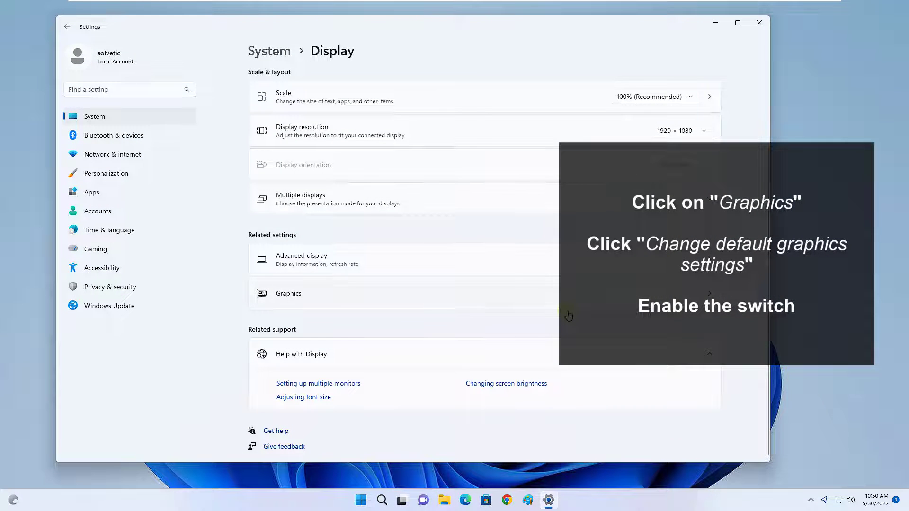
{"action": "left_click", "coordinate": [568, 308]}
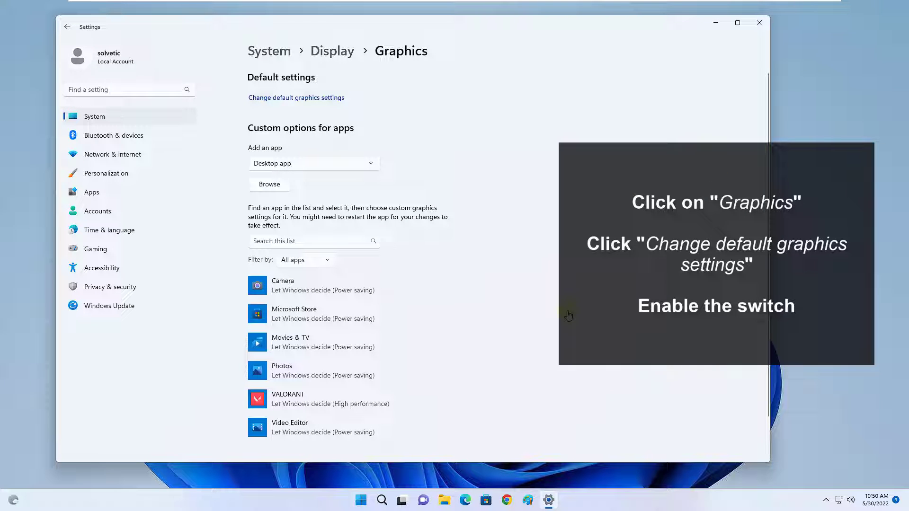
{"action": "key", "text": "Return"}
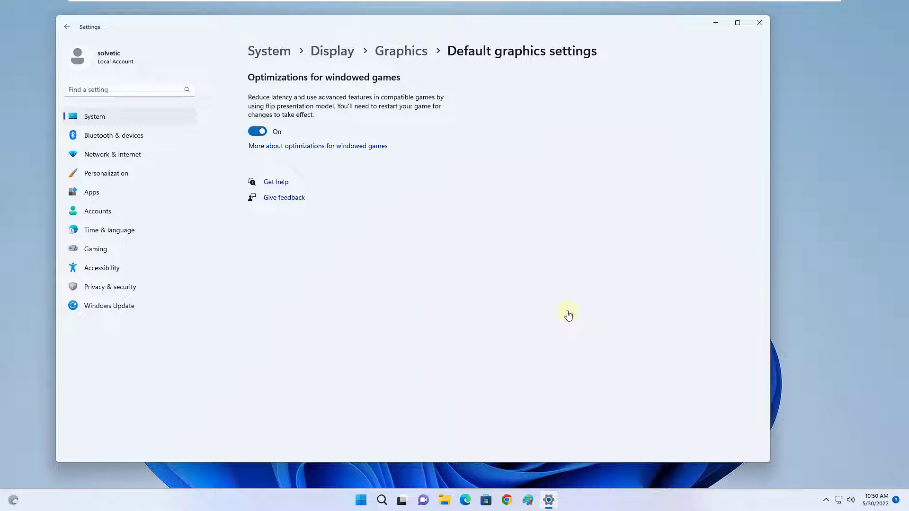
{"action": "left_click", "coordinate": [759, 23]}
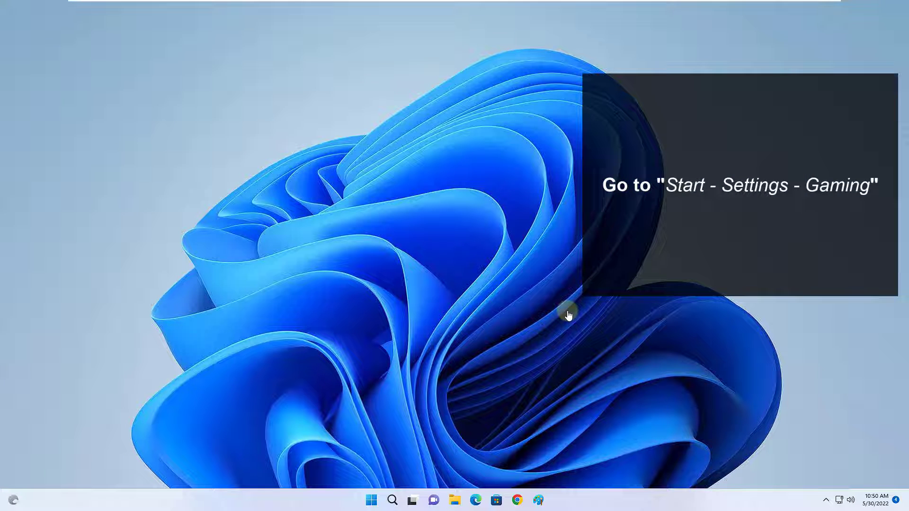
- Check the Game Mode switch in the Gaming settings and close Settings
{"action": "left_click", "coordinate": [371, 500]}
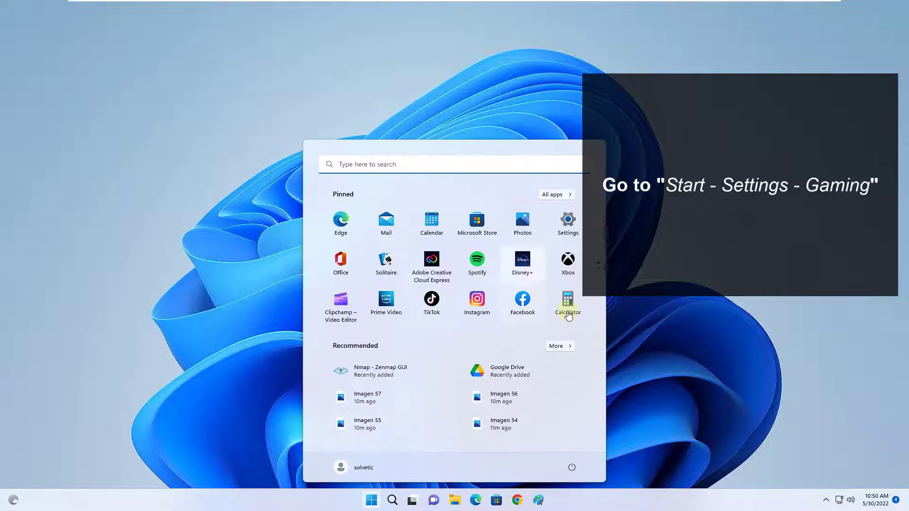
{"action": "left_click", "coordinate": [568, 224]}
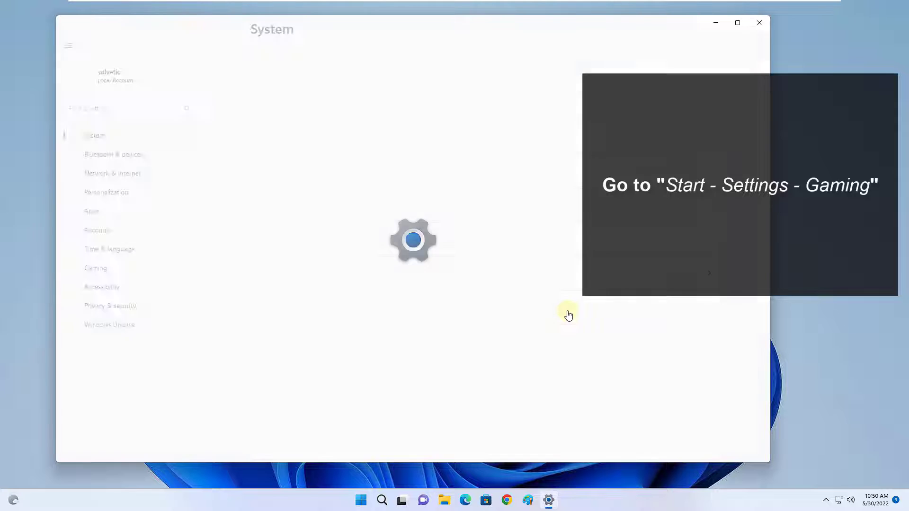
{"action": "left_click", "coordinate": [96, 249]}
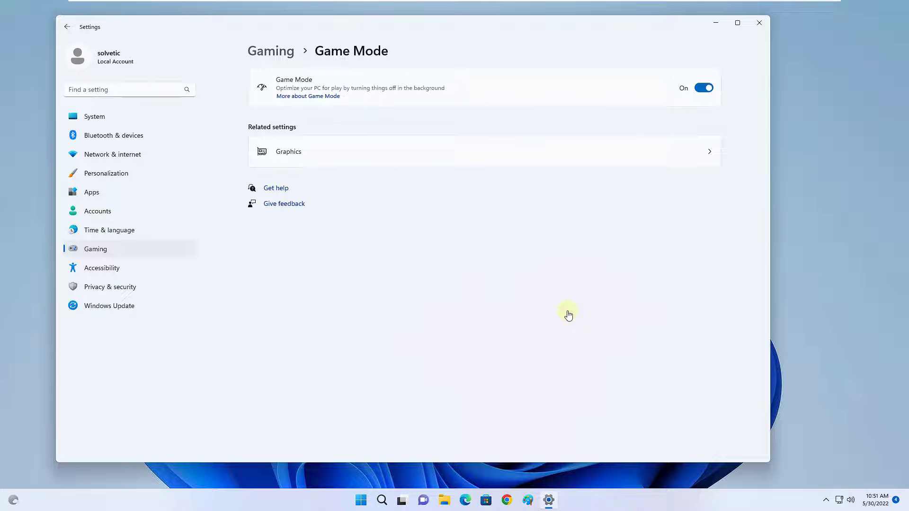
{"action": "left_click", "coordinate": [760, 23]}
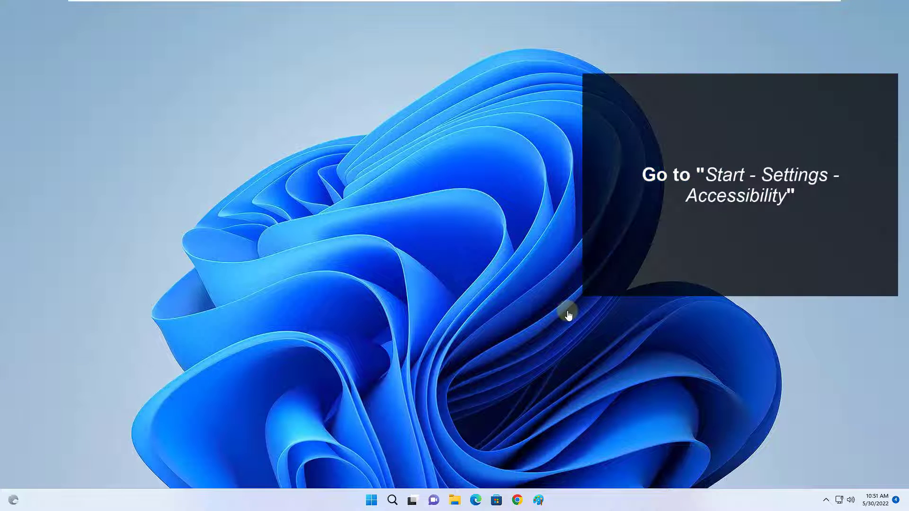
- Turn off Animation effects and Transparency effects in the Accessibility visual effects settings and dismiss the Settings window
{"action": "left_click", "coordinate": [371, 500]}
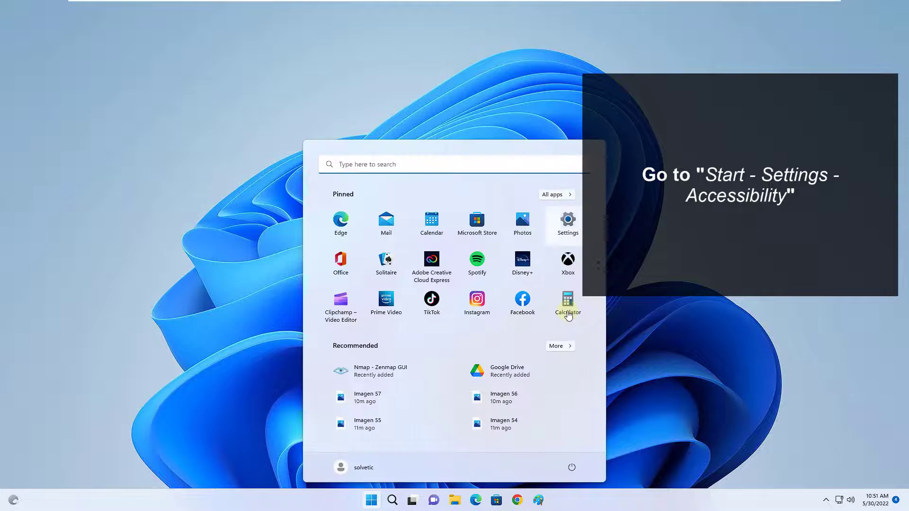
{"action": "left_click", "coordinate": [569, 221]}
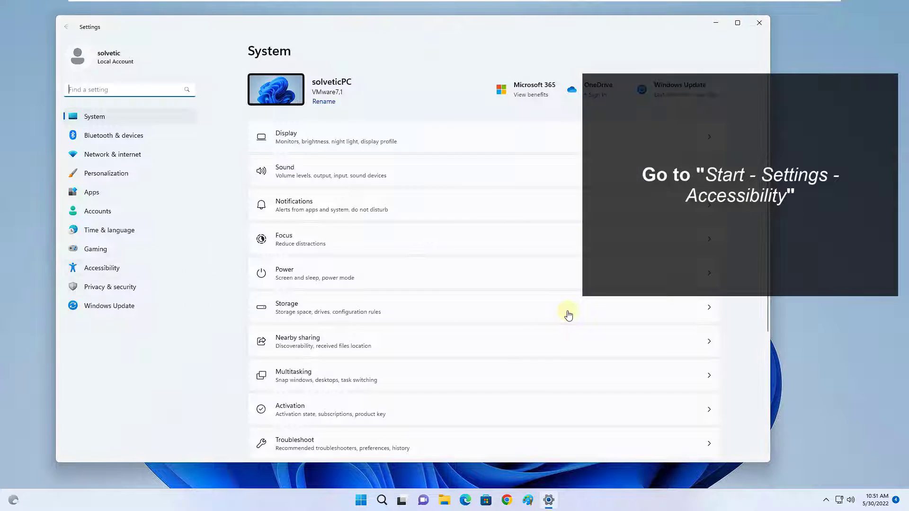
{"action": "left_click", "coordinate": [101, 268]}
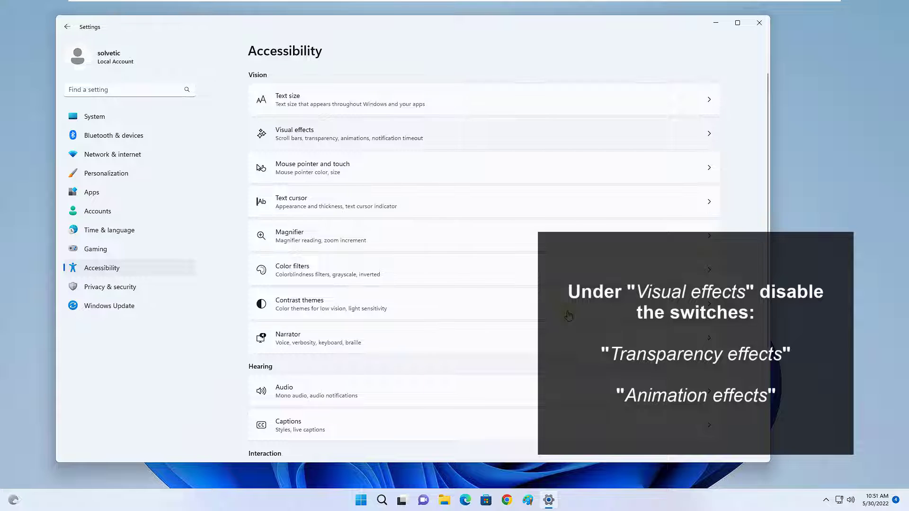
{"action": "left_click", "coordinate": [295, 134]}
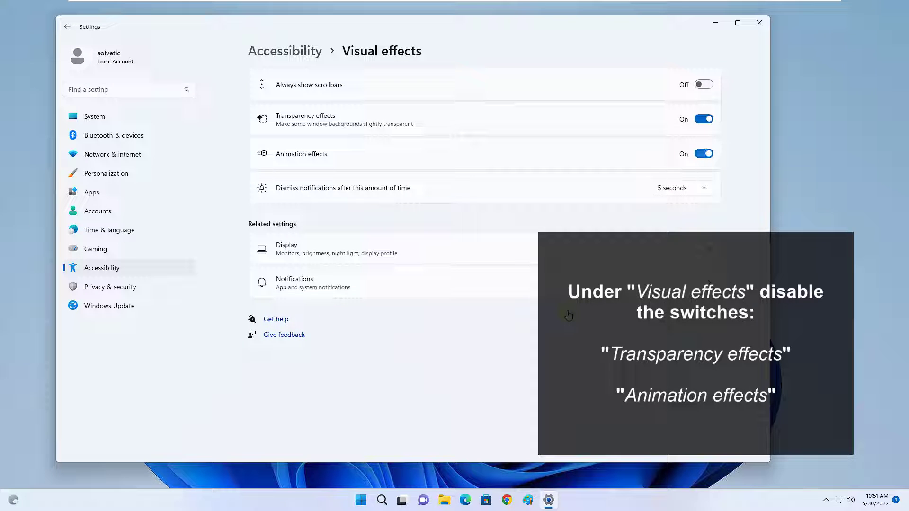
{"action": "left_click", "coordinate": [703, 154]}
{"action": "left_click", "coordinate": [704, 119]}
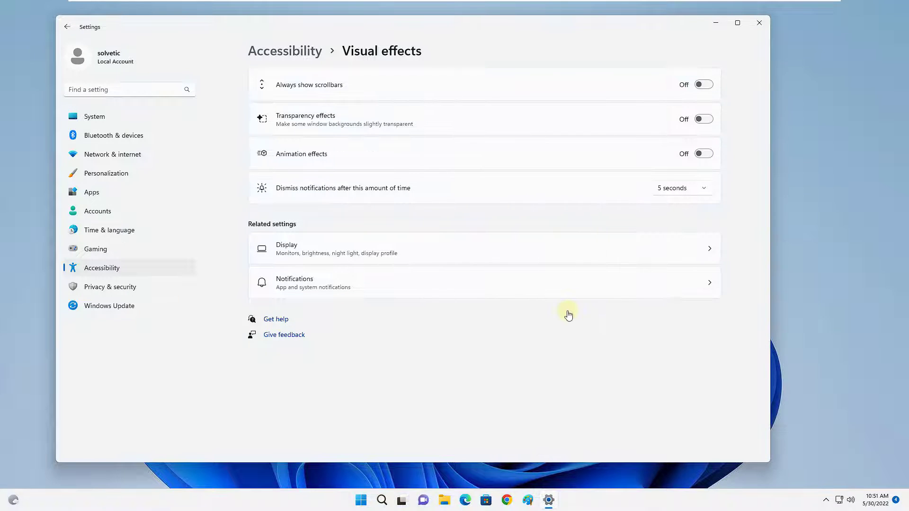
{"action": "left_click", "coordinate": [716, 23]}
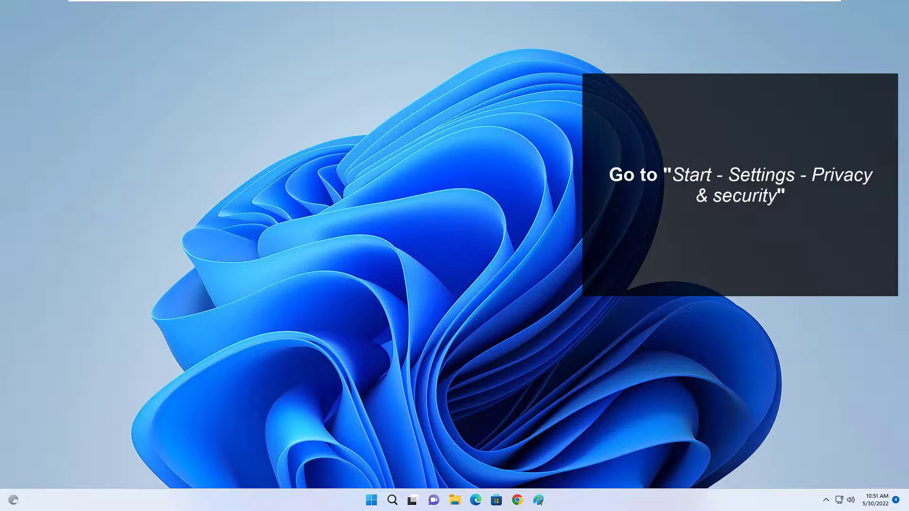
- Open the General page of the Privacy & security settings to review the advertising, language list, app launch tracking and suggested content switches
{"action": "left_click", "coordinate": [371, 500]}
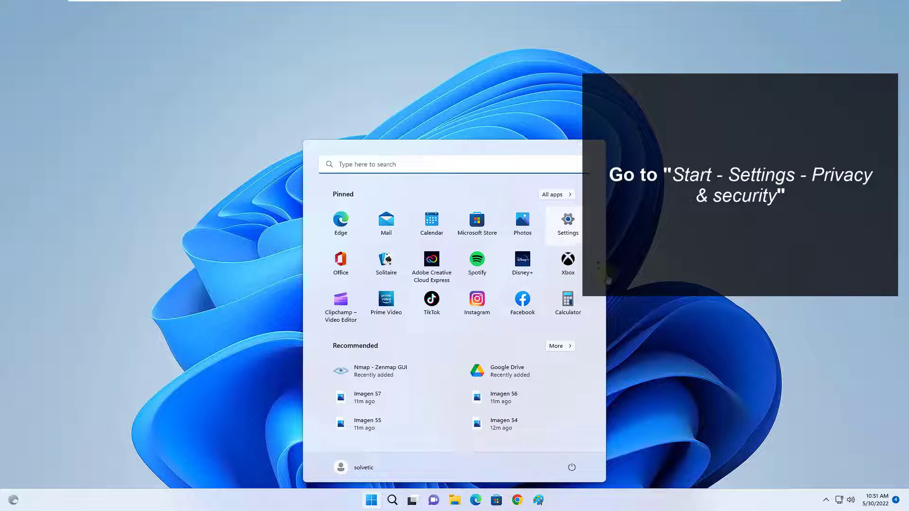
{"action": "left_click", "coordinate": [567, 225]}
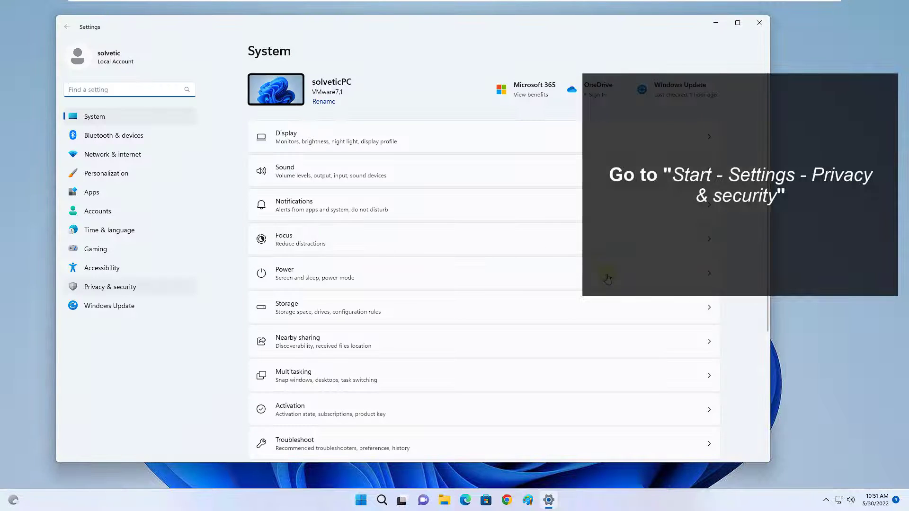
{"action": "left_click", "coordinate": [111, 286]}
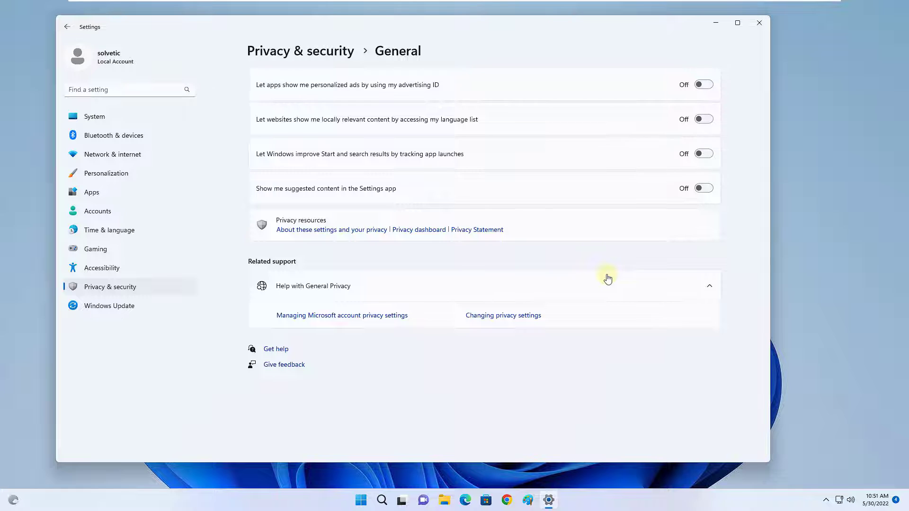
- Turn off Store my activity history on this device in the Activity history privacy settings
{"action": "key", "text": "alt+Left"}
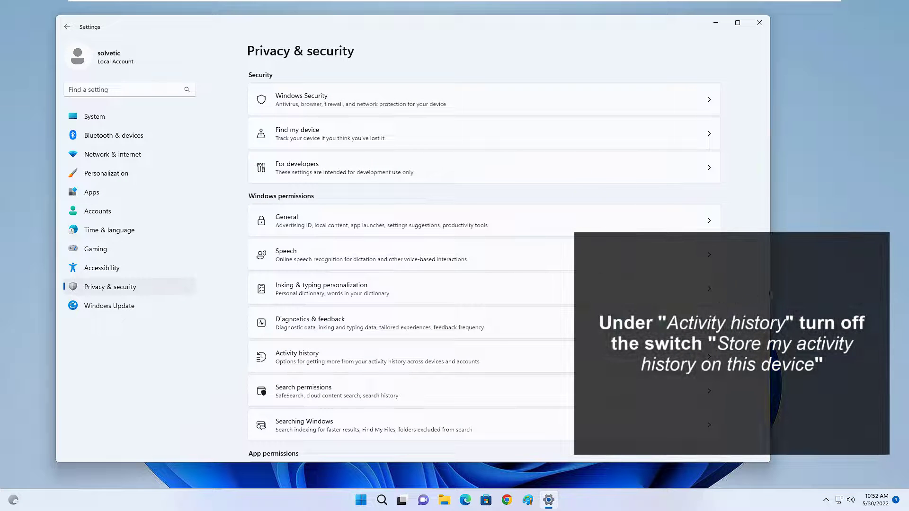
{"action": "left_click", "coordinate": [686, 357]}
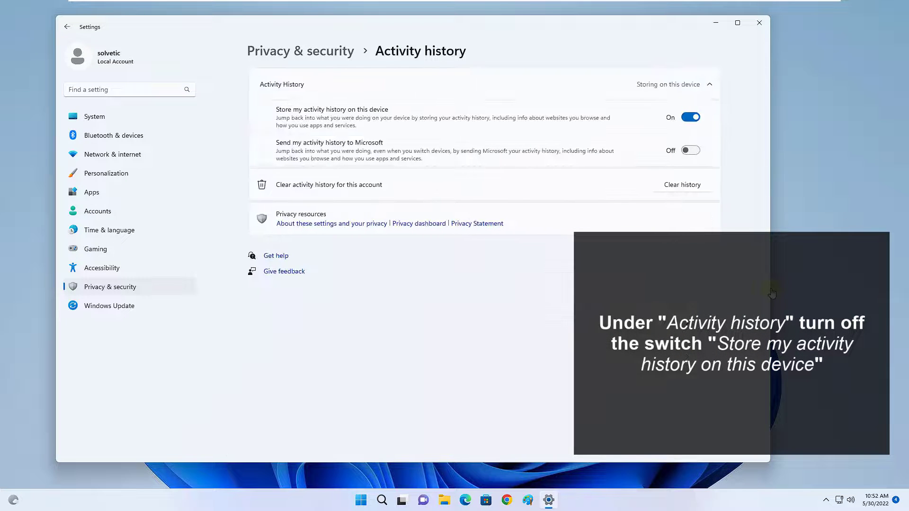
{"action": "left_click", "coordinate": [690, 117]}
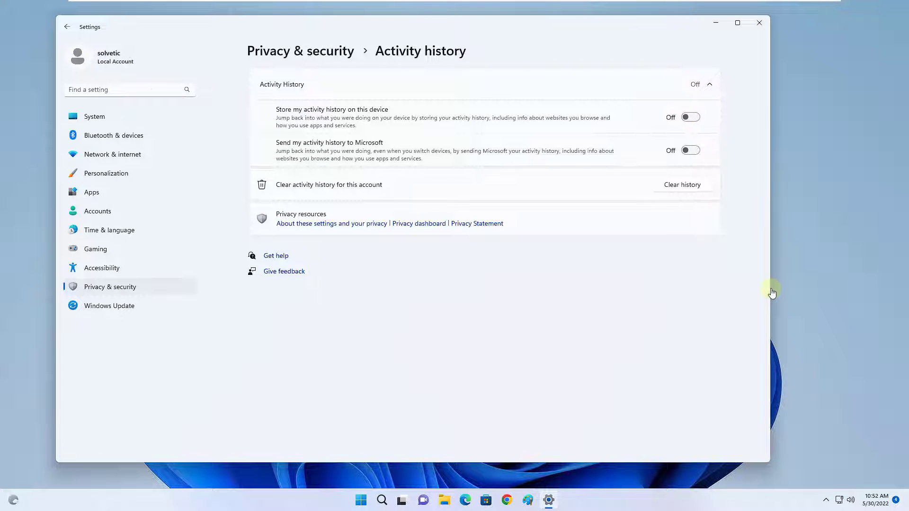
- Turn off the Personal inking and typing dictionary in the Inking & typing personalization settings and close Settings
{"action": "key", "text": "alt+Left"}
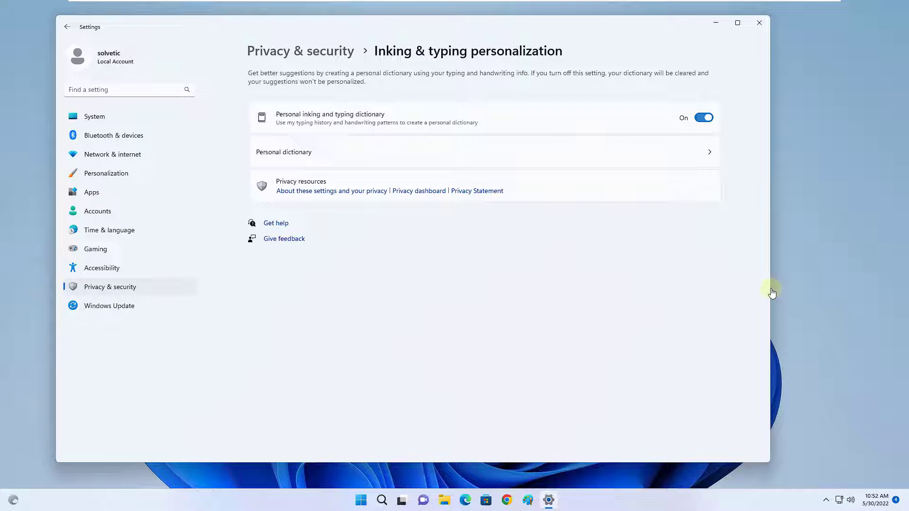
{"action": "key", "text": "space"}
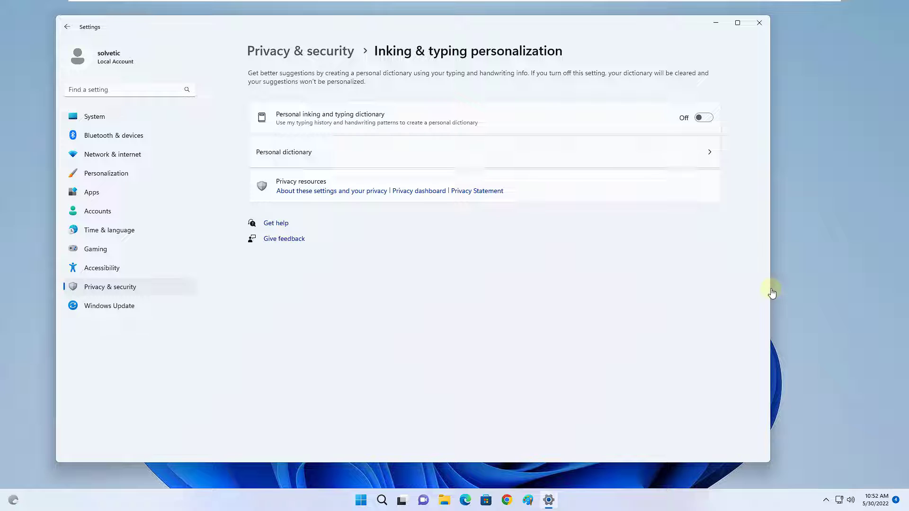
{"action": "key", "text": "alt+F4"}
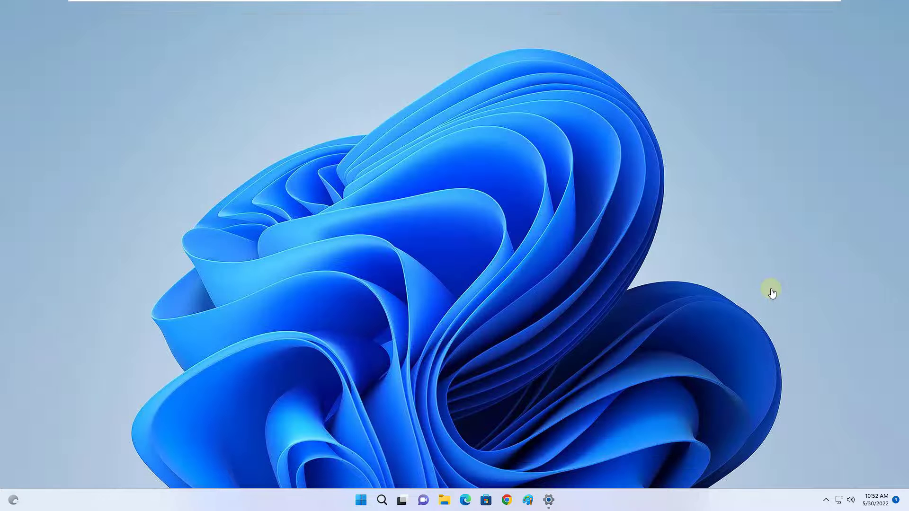